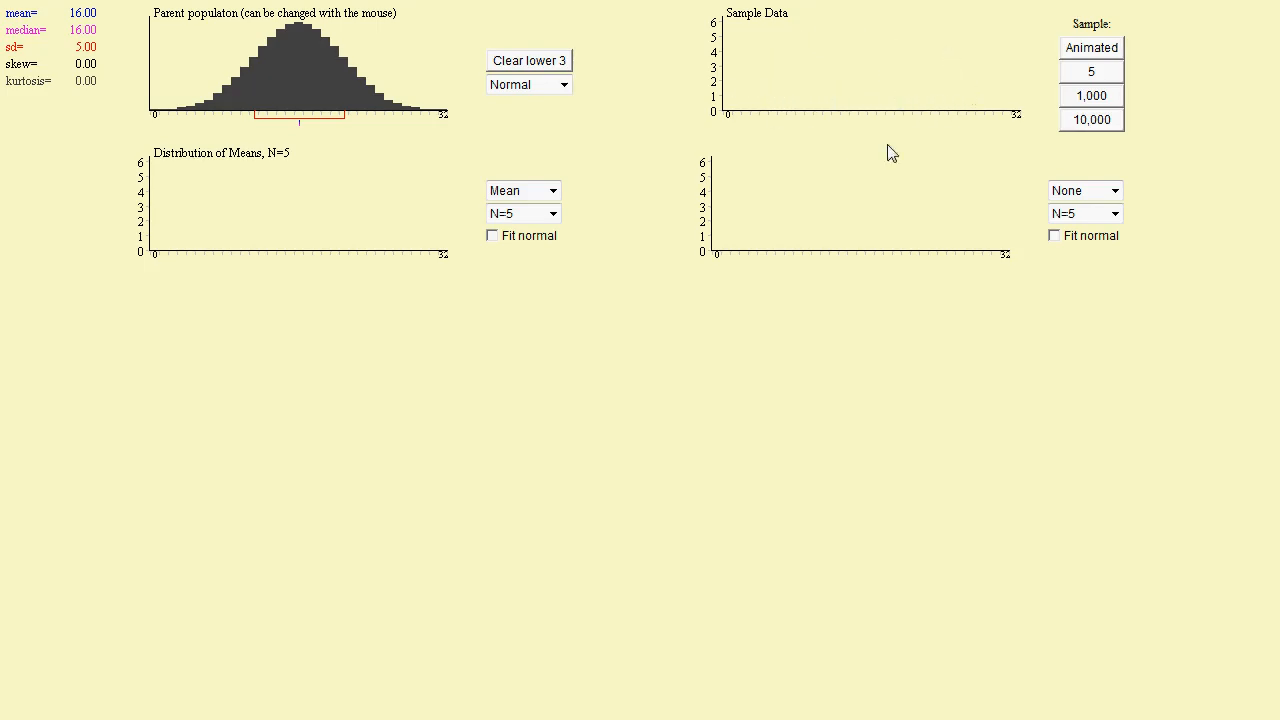
- Choose N=25 as the sample size in the Distribution of Means panel
{"action": "left_click", "coordinate": [553, 214]}
{"action": "left_click", "coordinate": [530, 307]}
- Run three animated samples of 25 from the normal parent, dropping three means into the histogram
{"action": "left_click", "coordinate": [1106, 52]}
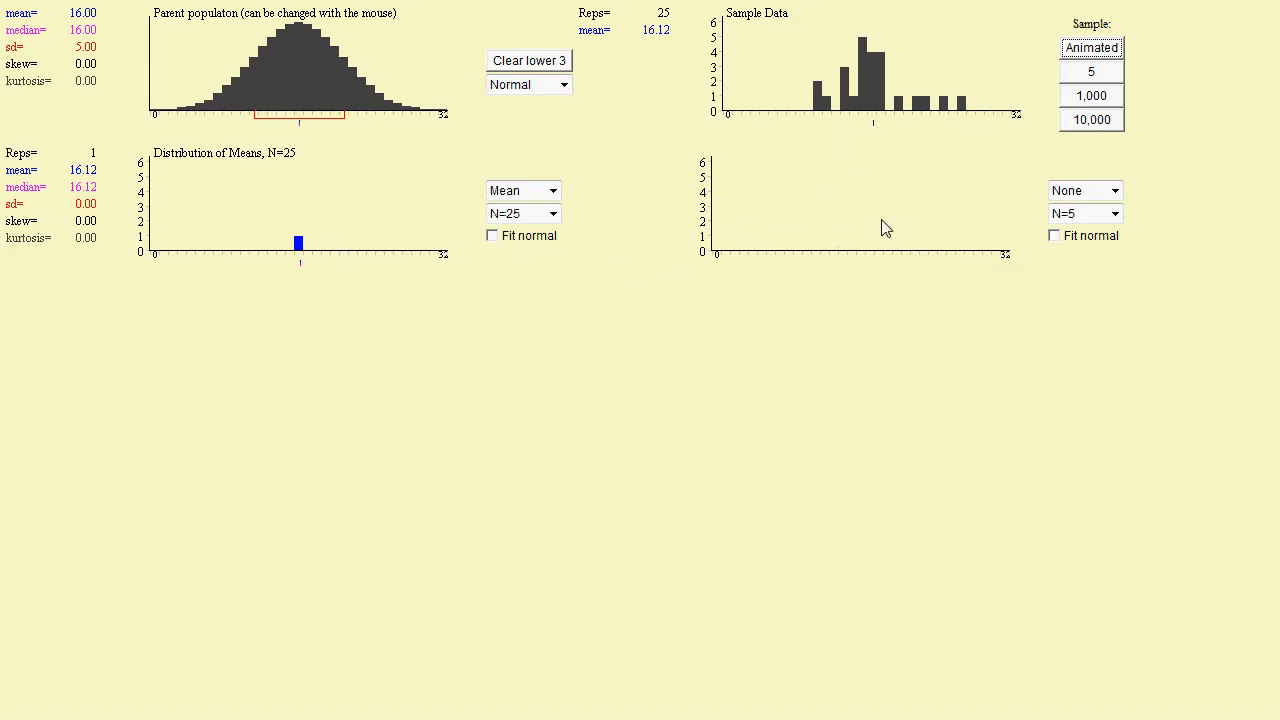
{"action": "left_click", "coordinate": [1091, 48]}
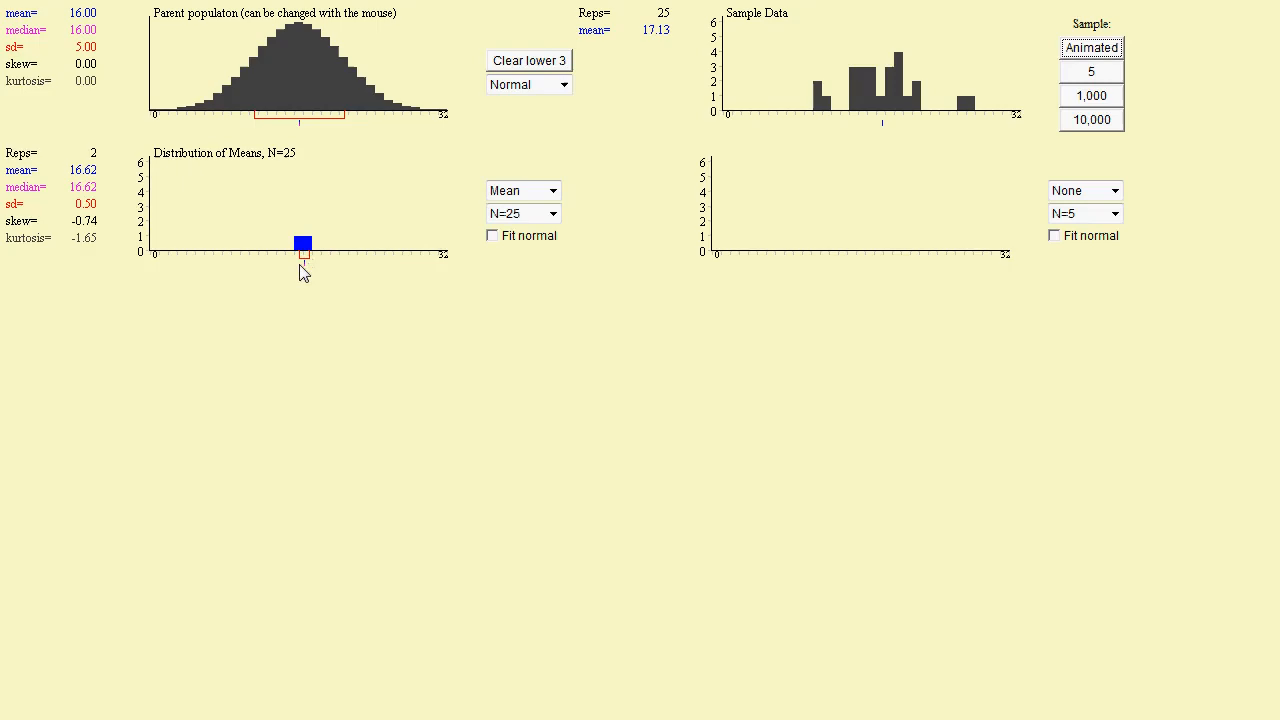
{"action": "left_click", "coordinate": [1091, 48]}
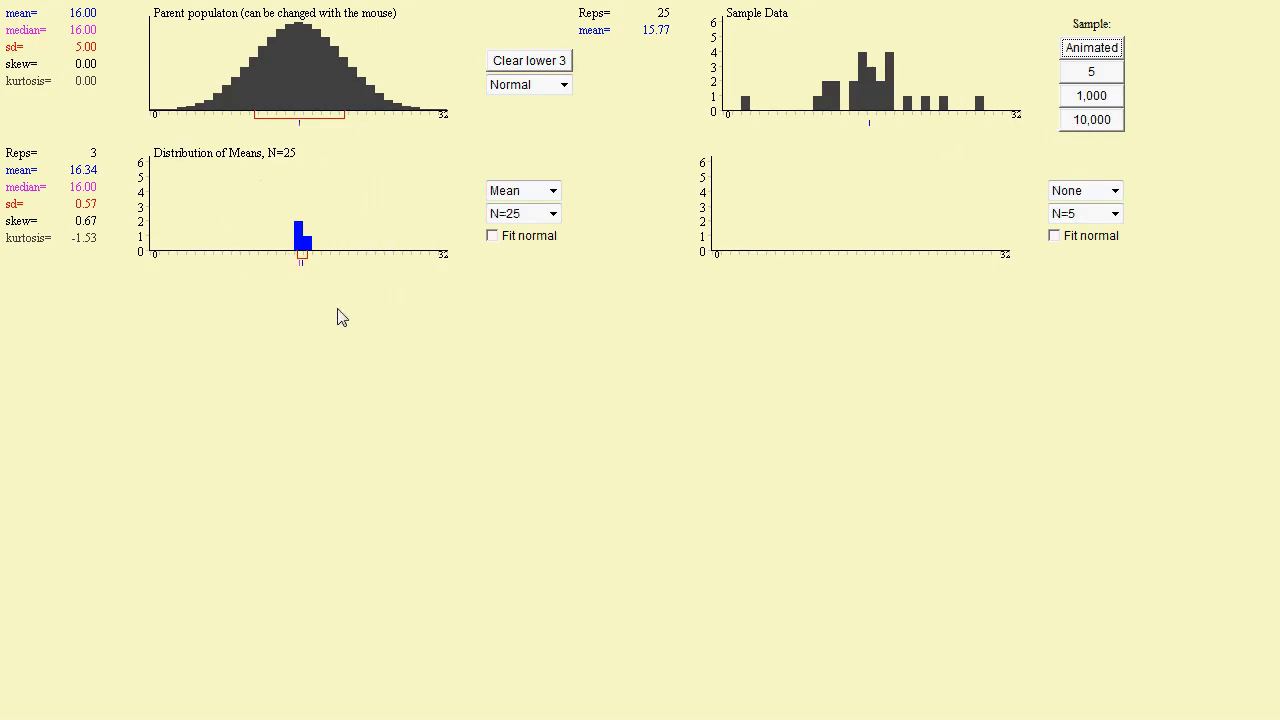
- Draw 10,000 samples at once and fit a normal curve to the resulting means histogram
{"action": "left_click", "coordinate": [1091, 120]}
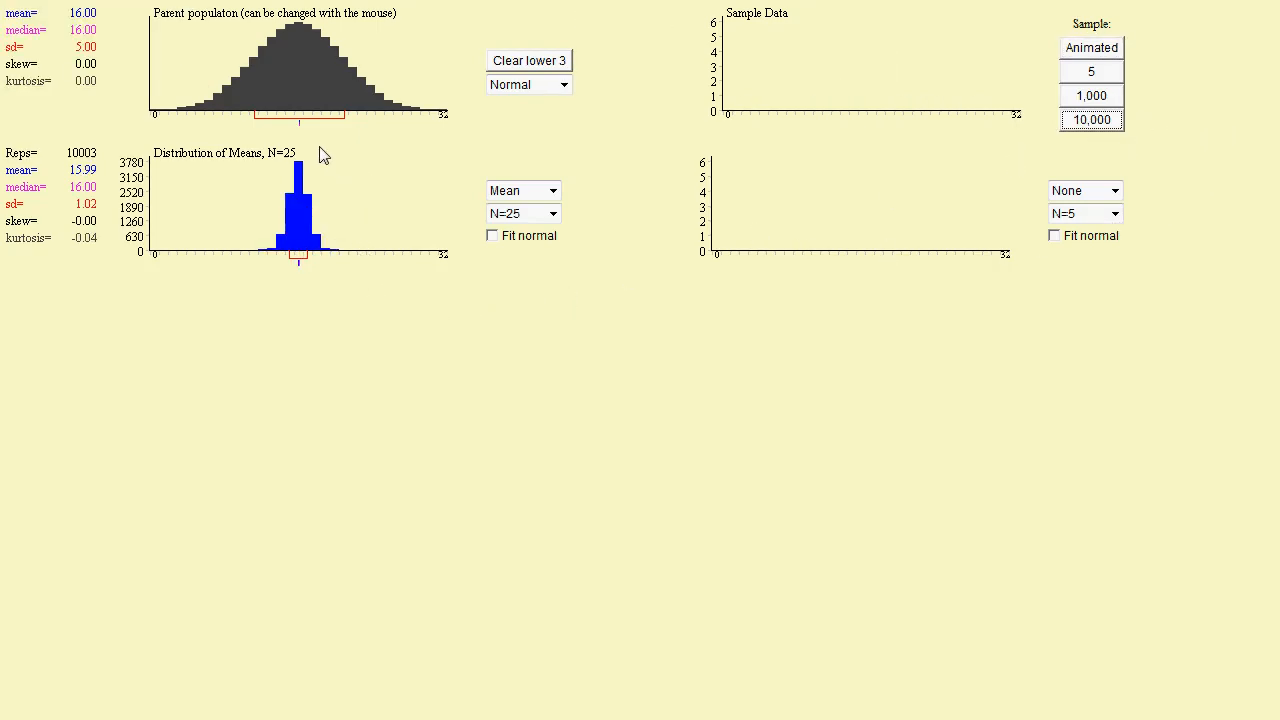
{"action": "left_click", "coordinate": [492, 236]}
- Switch the parent population to Uniform and run two animated samples of 25 from it
{"action": "left_click", "coordinate": [564, 84]}
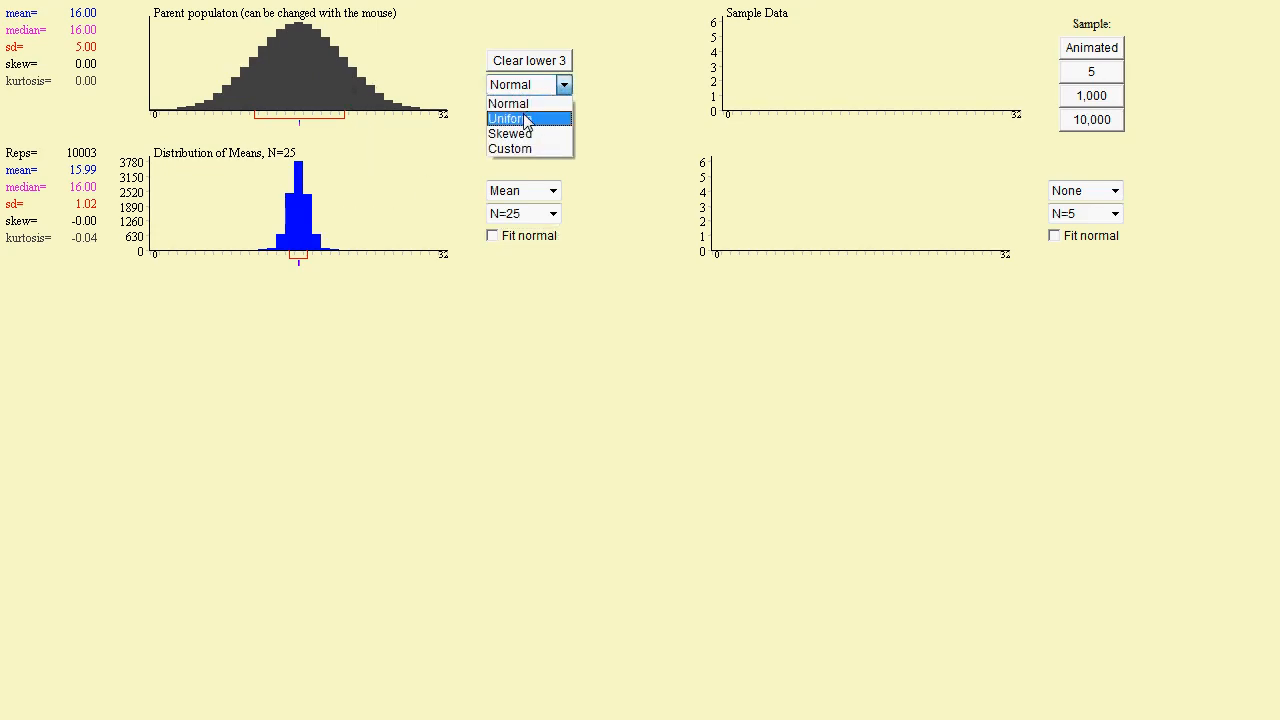
{"action": "left_click", "coordinate": [511, 118]}
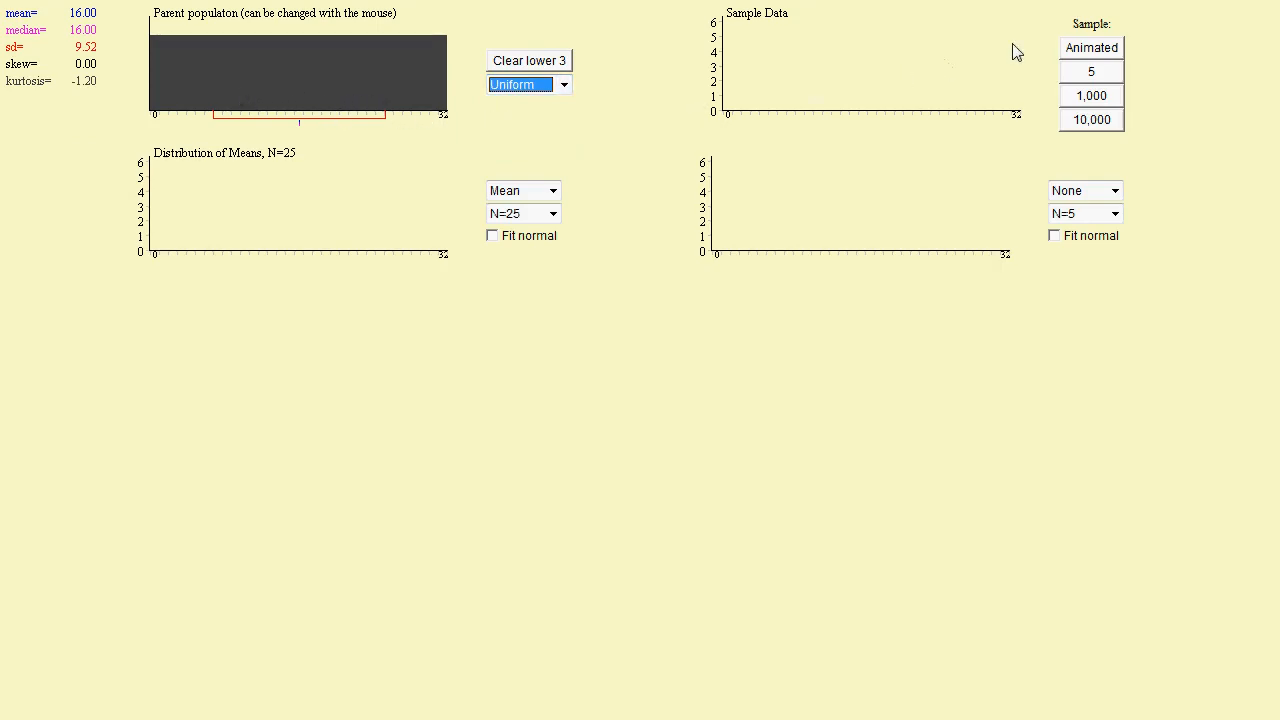
{"action": "left_click", "coordinate": [1091, 48]}
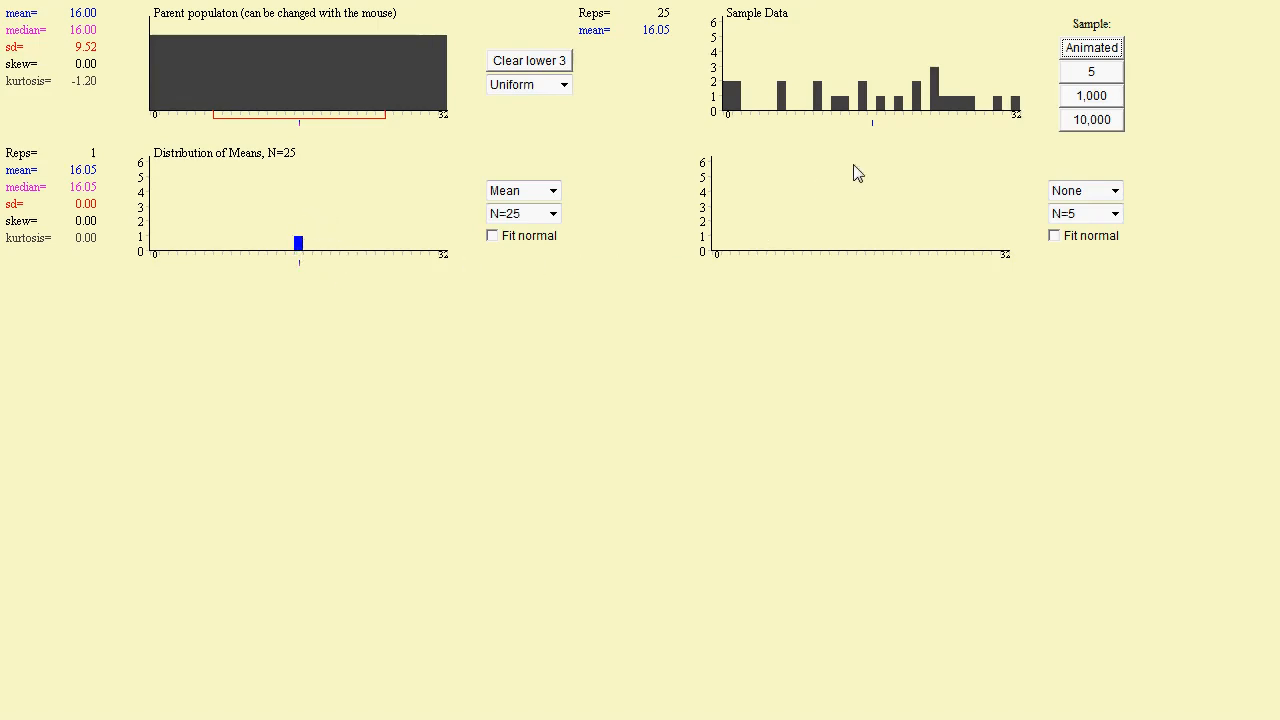
{"action": "left_click", "coordinate": [1091, 48]}
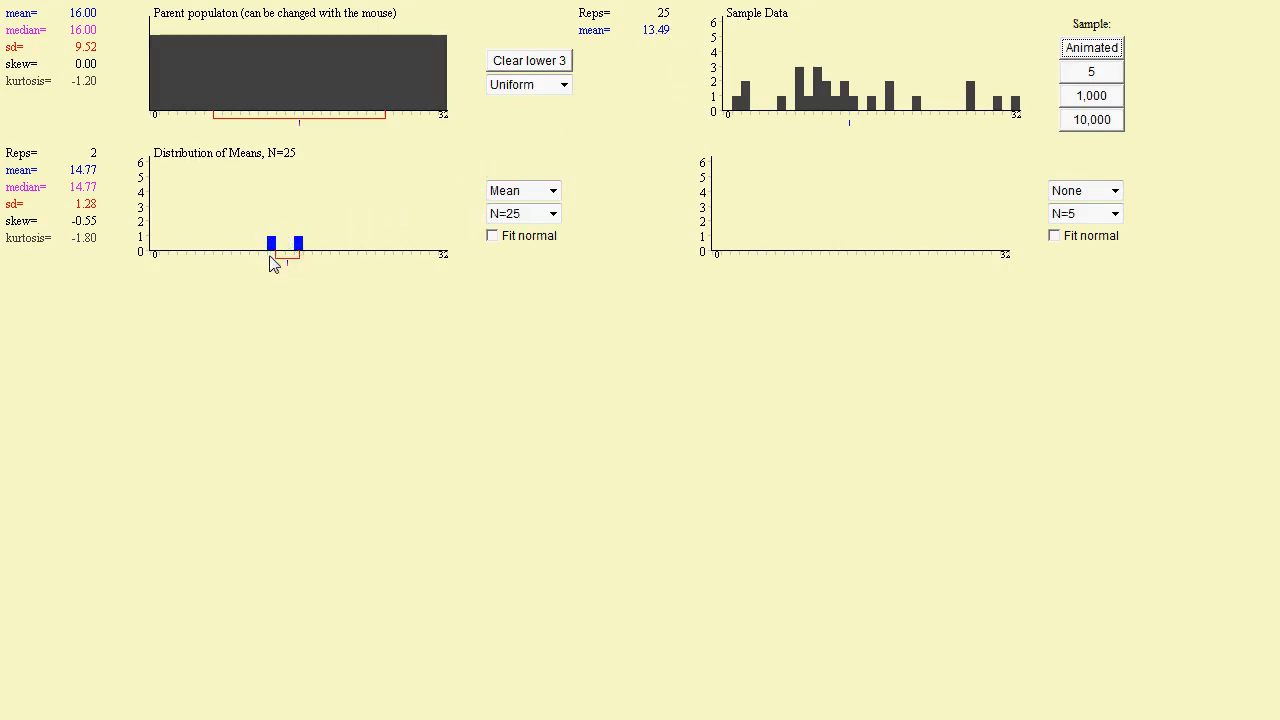
- Draw 10,000 samples from the uniform parent and fit a normal curve to the means
{"action": "left_click", "coordinate": [1085, 121]}
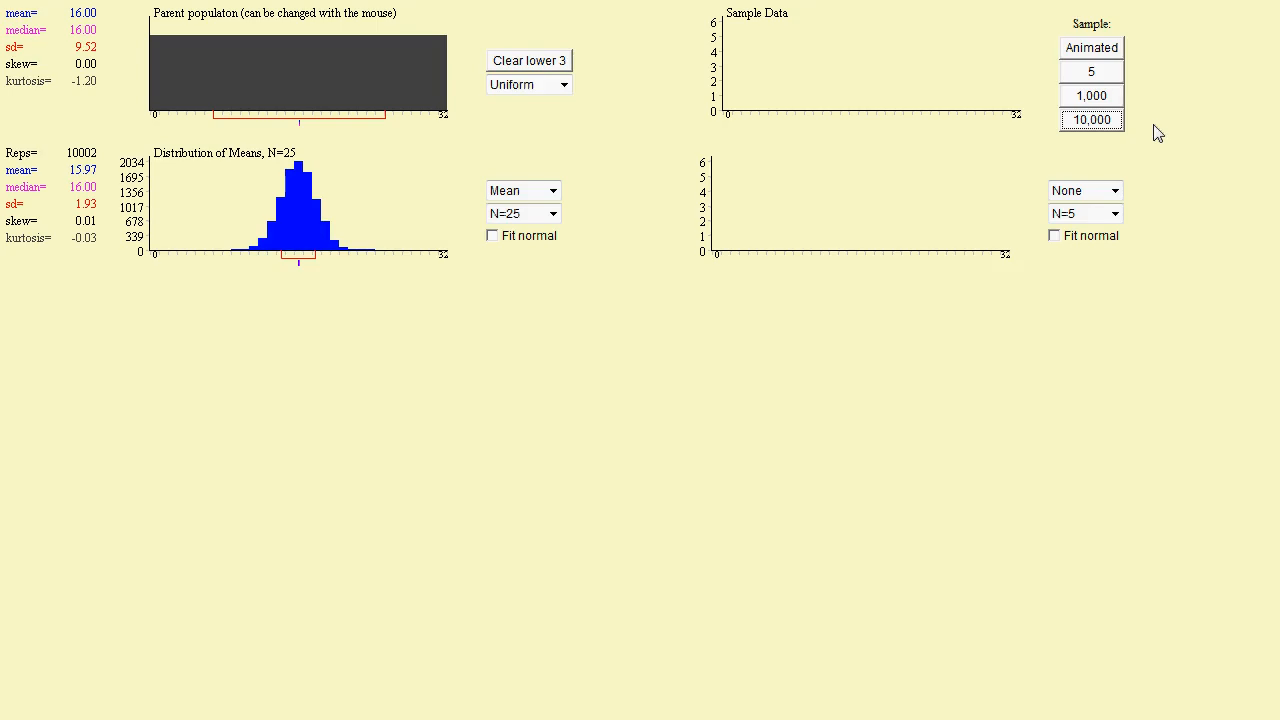
{"action": "left_click", "coordinate": [491, 236]}
- Switch the parent to Skewed, run two animated samples of 25, then add 10,000 more means
{"action": "left_click", "coordinate": [565, 85]}
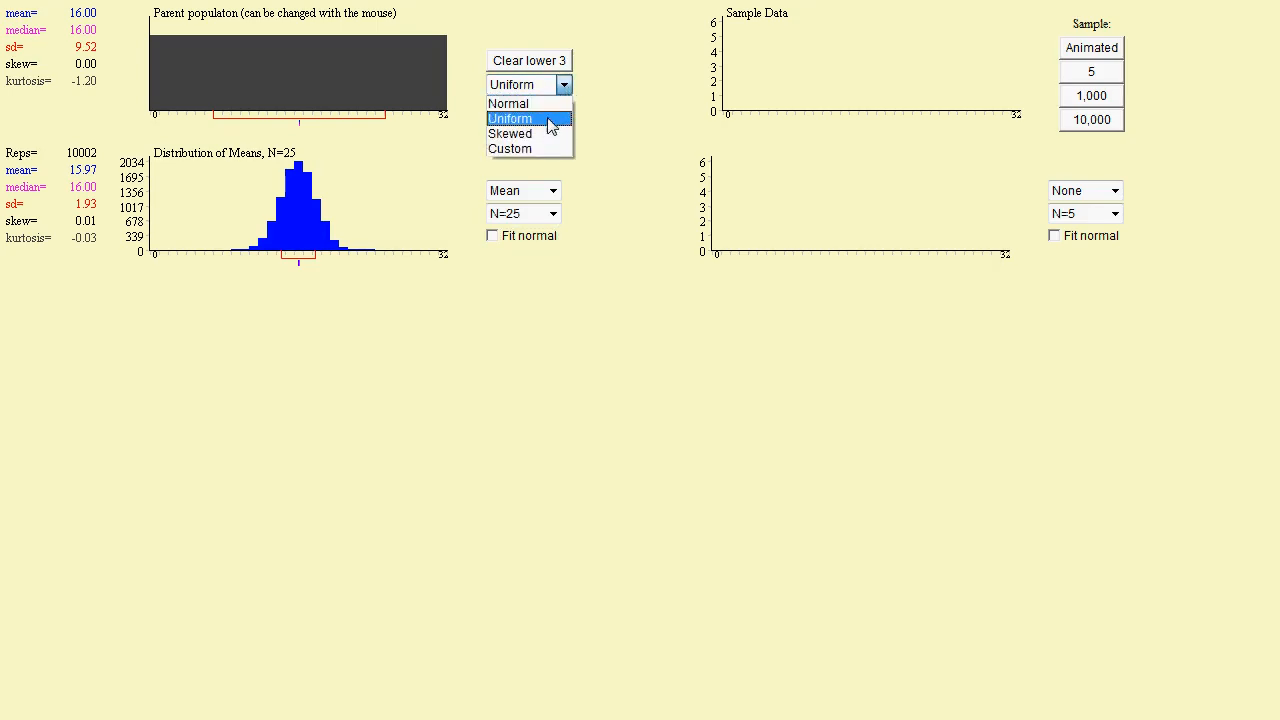
{"action": "left_click", "coordinate": [513, 134]}
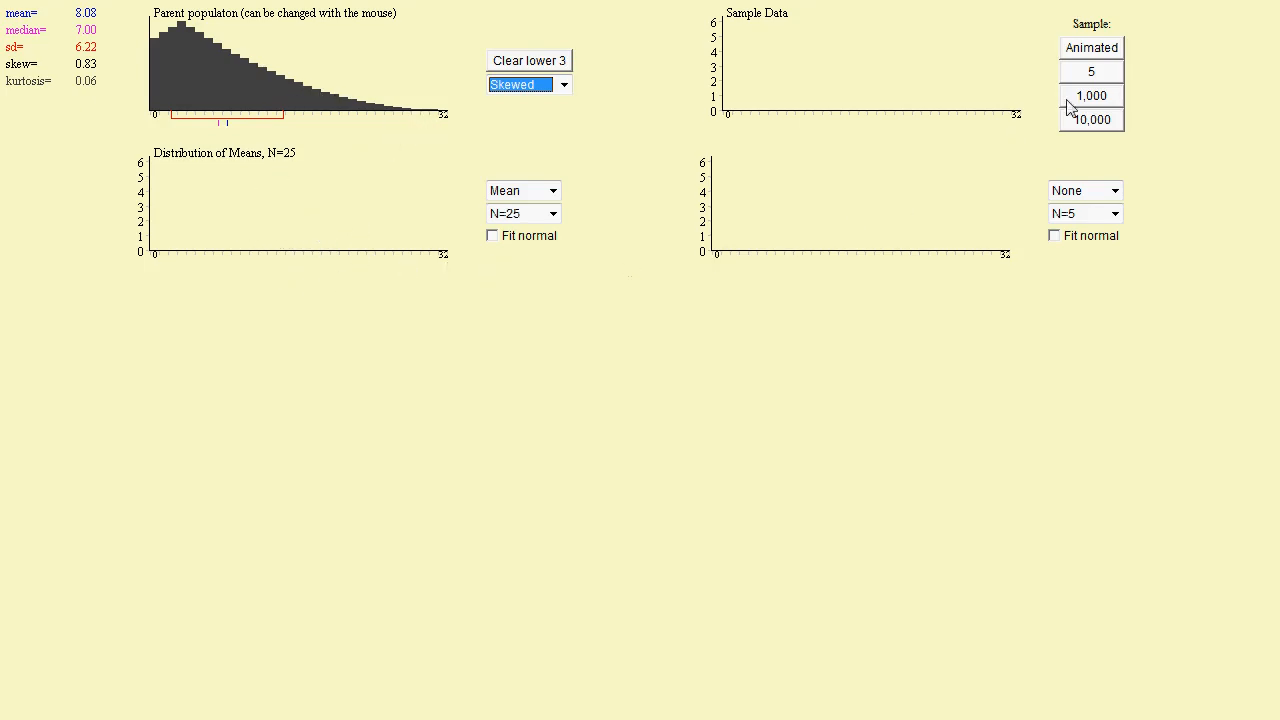
{"action": "left_click", "coordinate": [1092, 48]}
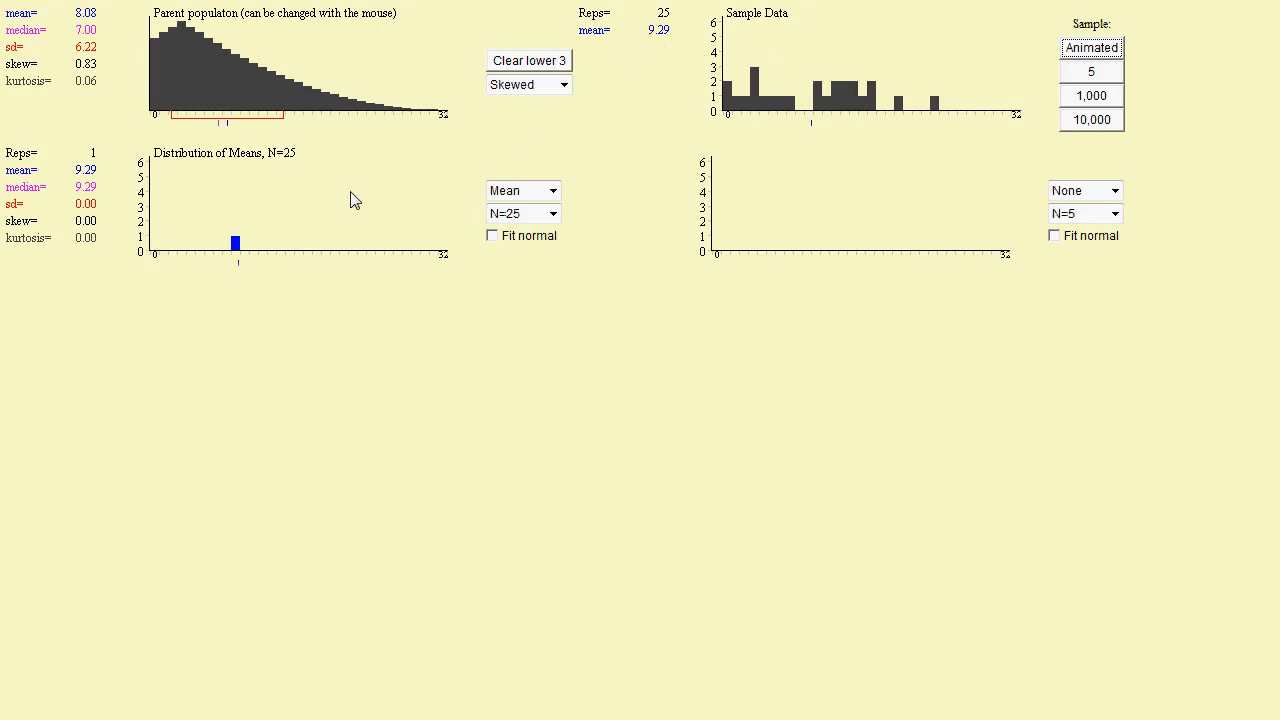
{"action": "left_click", "coordinate": [1091, 47]}
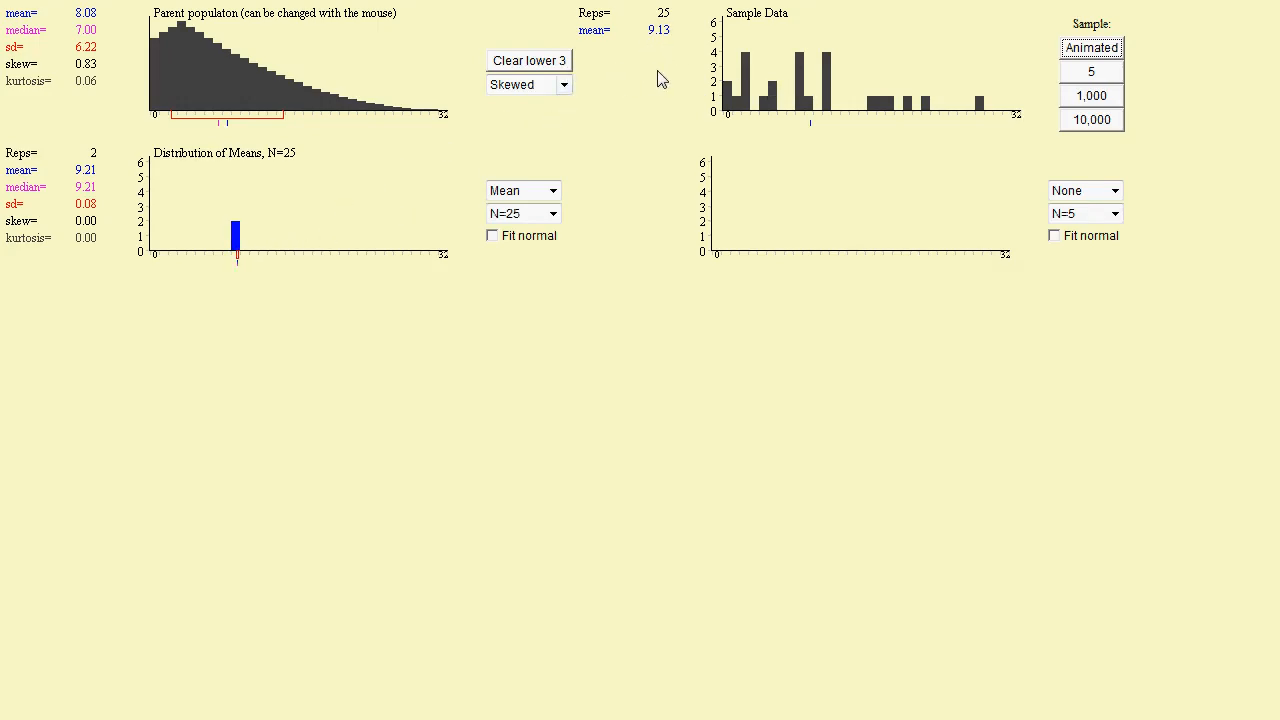
{"action": "left_click", "coordinate": [1092, 120]}
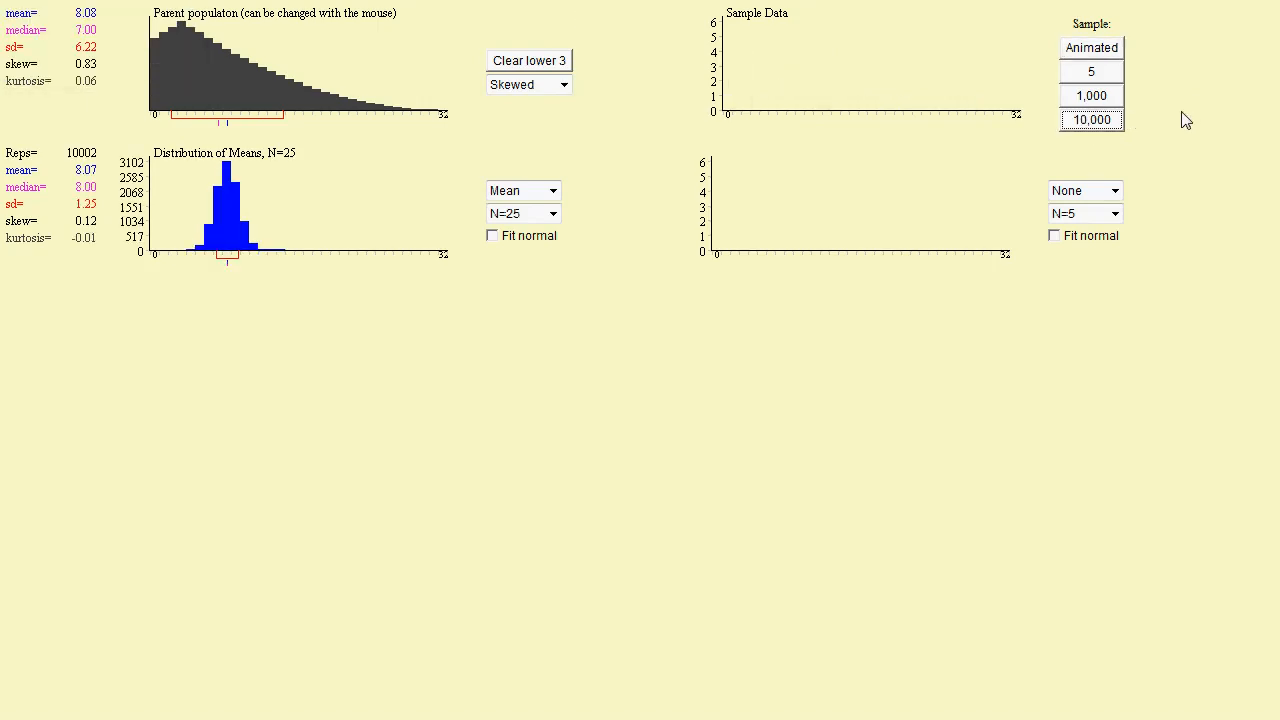
{"action": "left_click", "coordinate": [492, 236]}
- Choose the Custom parent and paint a two-humped distribution across the population plot
{"action": "left_click", "coordinate": [564, 85]}
{"action": "left_click", "coordinate": [510, 134]}
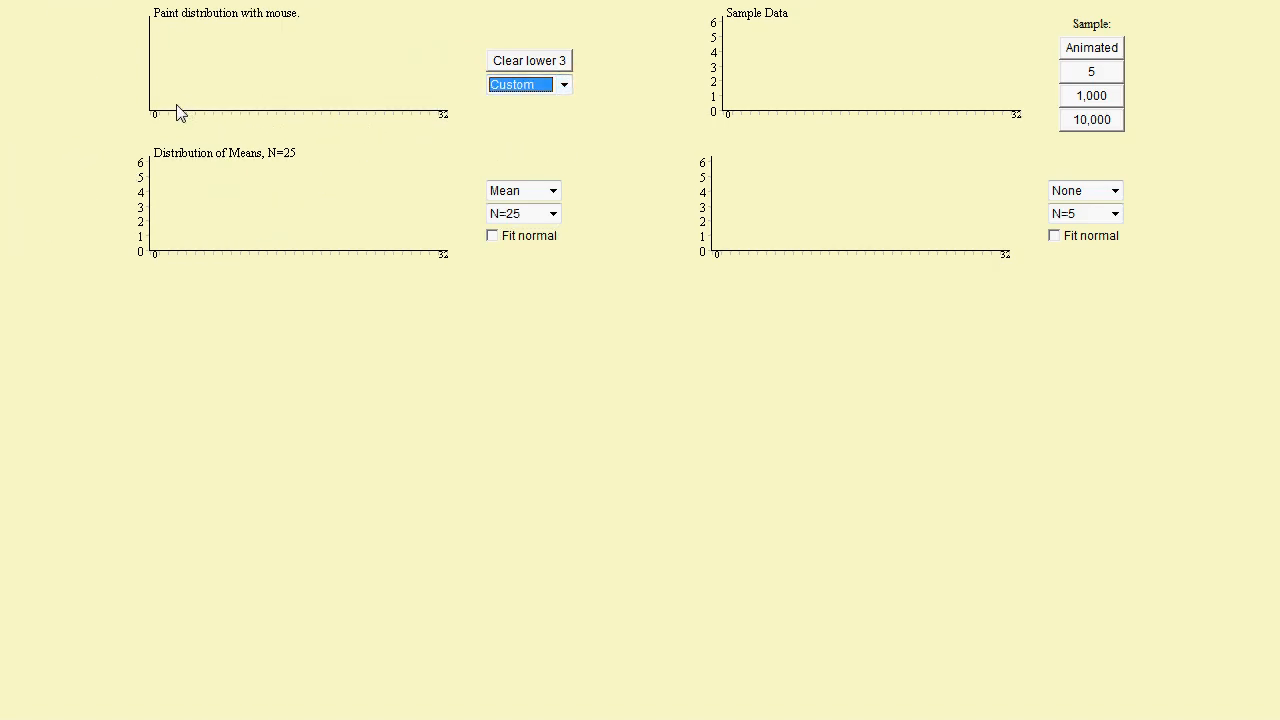
{"action": "mouse_move", "coordinate": [180, 108]}
{"action": "left_mouse_down"}
{"action": "mouse_move", "coordinate": [355, 35]}
{"action": "mouse_move", "coordinate": [366, 65]}
{"action": "left_mouse_up"}
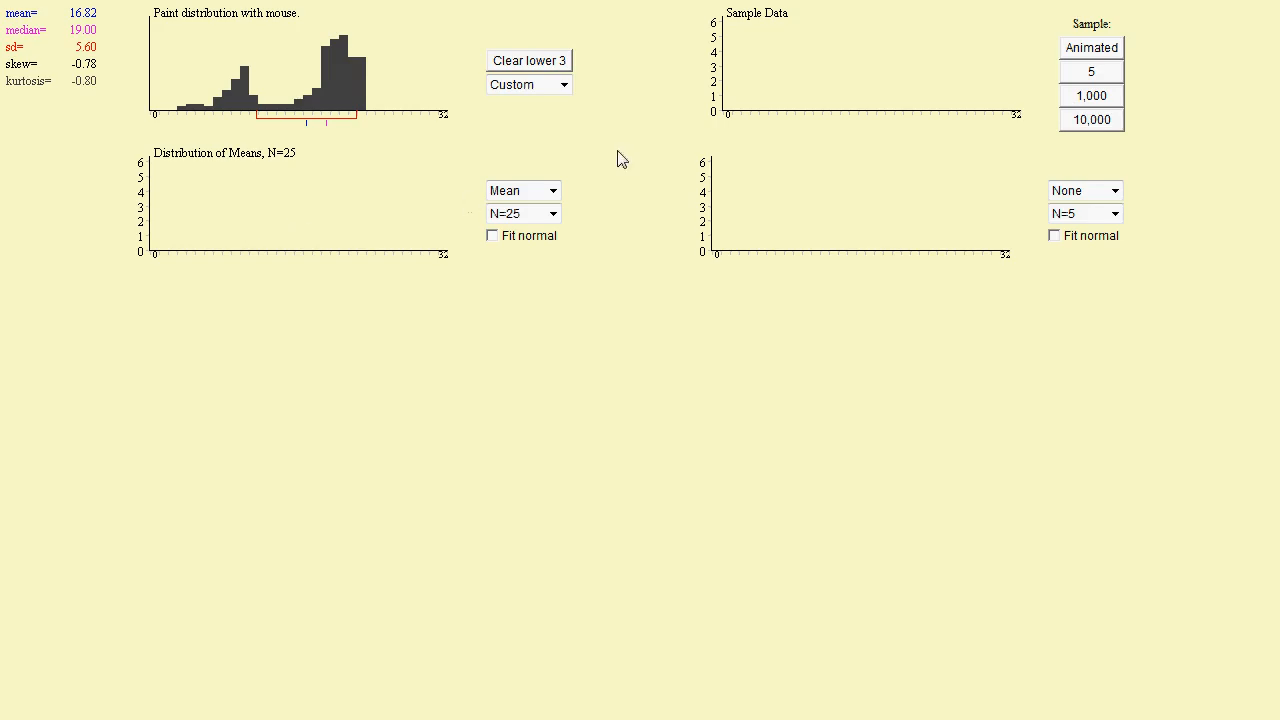
- Run two animated samples of 25 from the bimodal parent, then add 10,000 more means
{"action": "left_click", "coordinate": [1094, 48]}
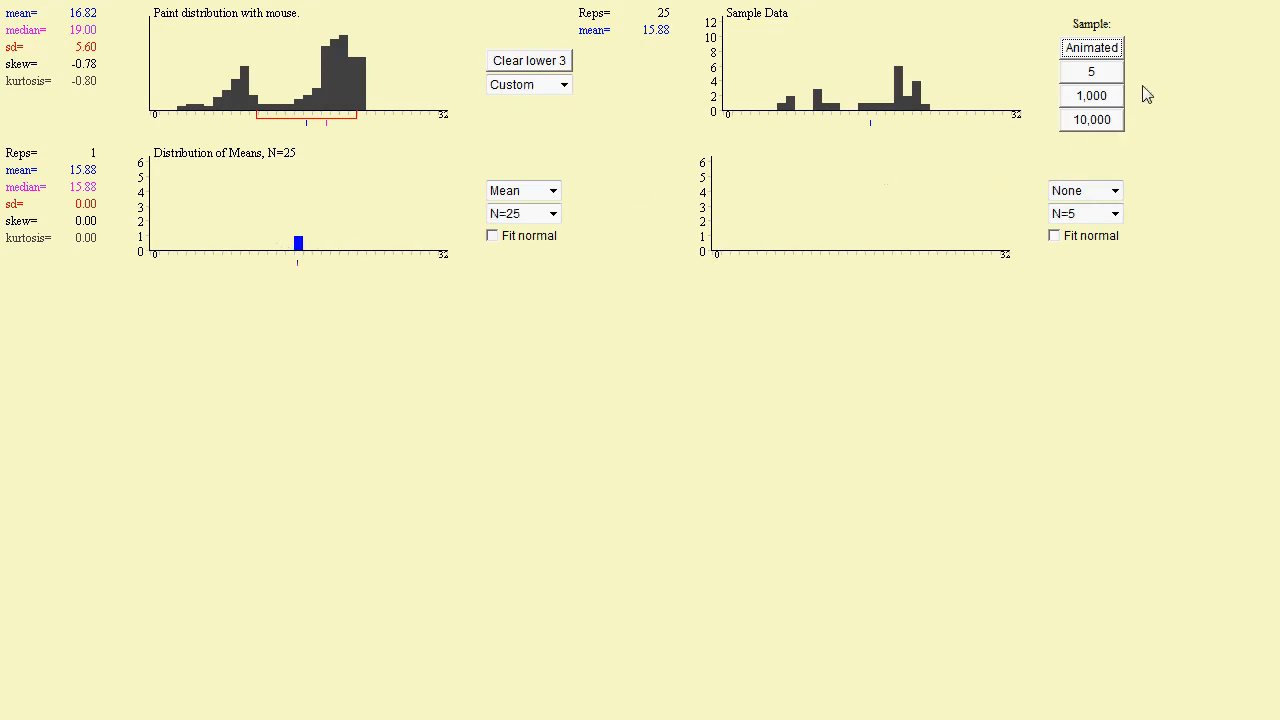
{"action": "left_click", "coordinate": [1091, 48]}
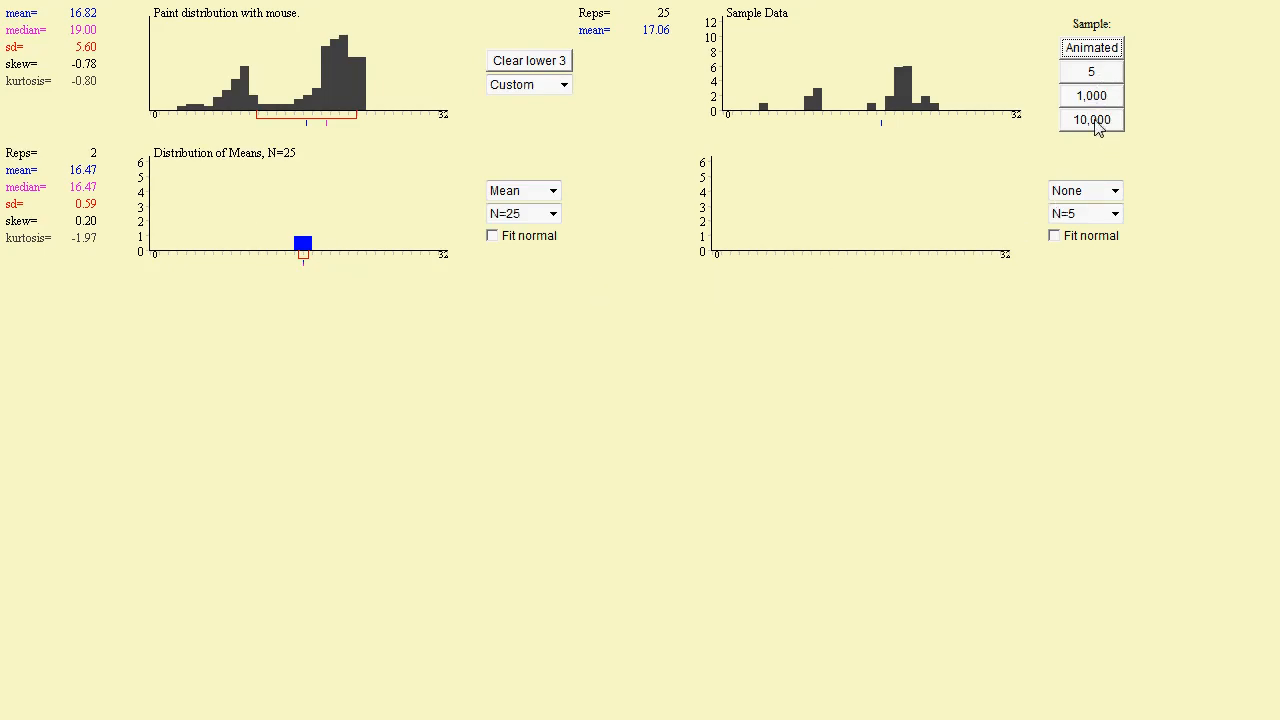
{"action": "left_click", "coordinate": [1095, 122]}
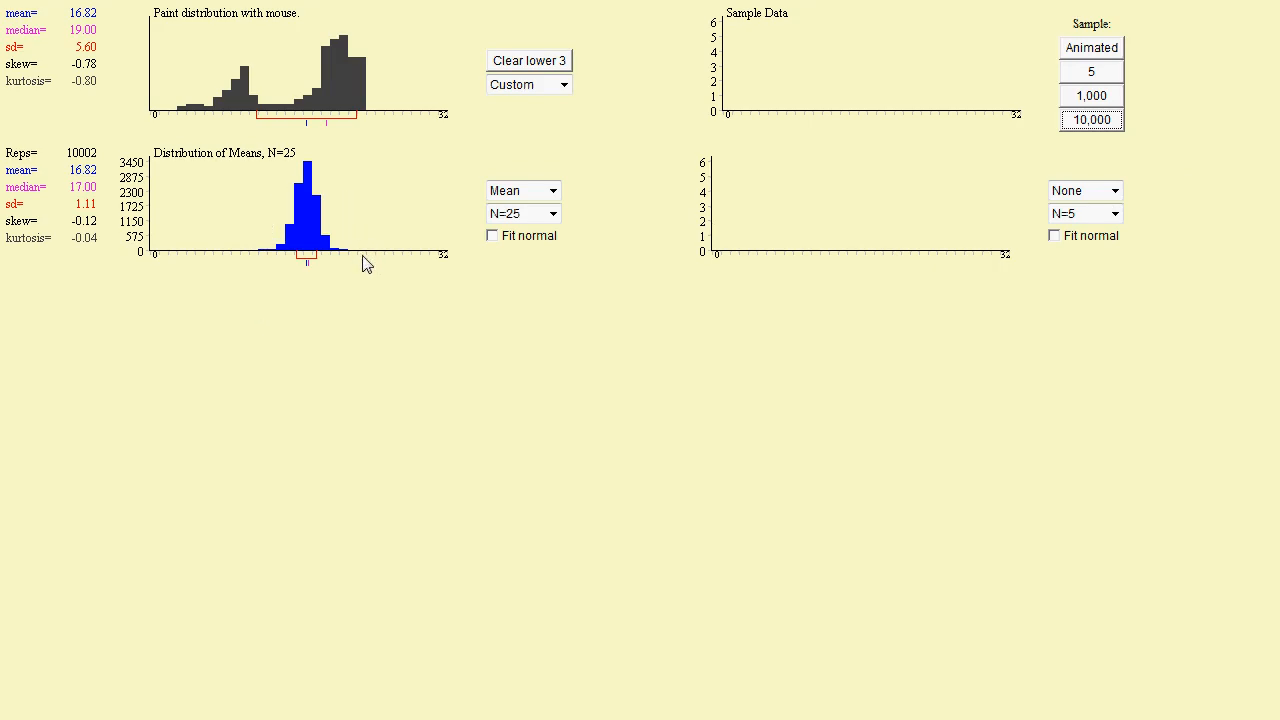
{"action": "left_click", "coordinate": [492, 236]}
{"action": "left_click", "coordinate": [492, 236]}
{"action": "left_click", "coordinate": [492, 236]}
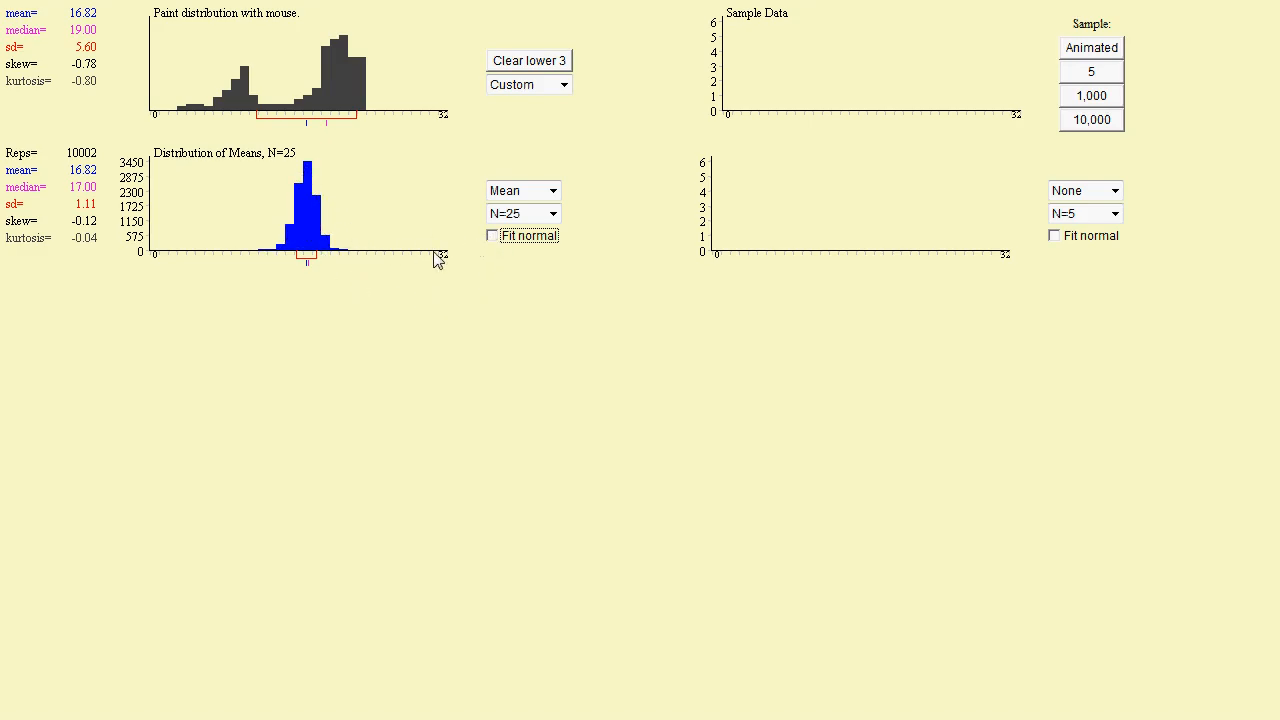